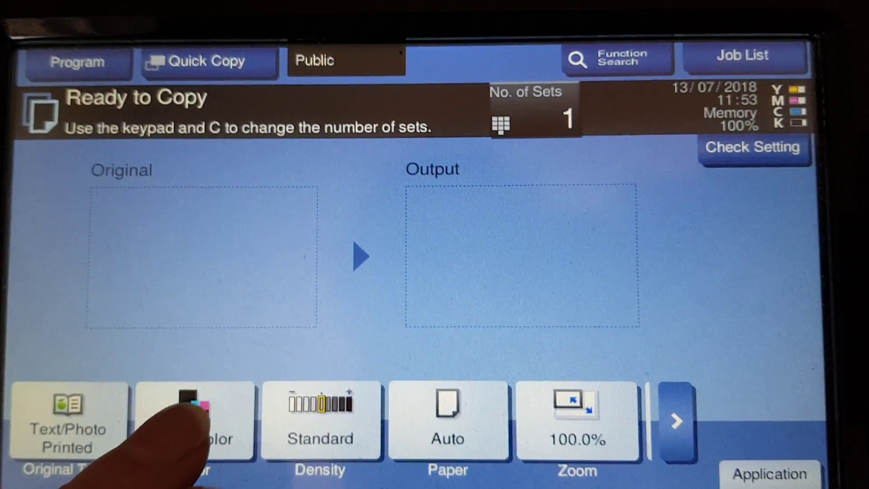
- Set colour mode to Full Color and paper to A4 from tray 1
left_click(233, 425)
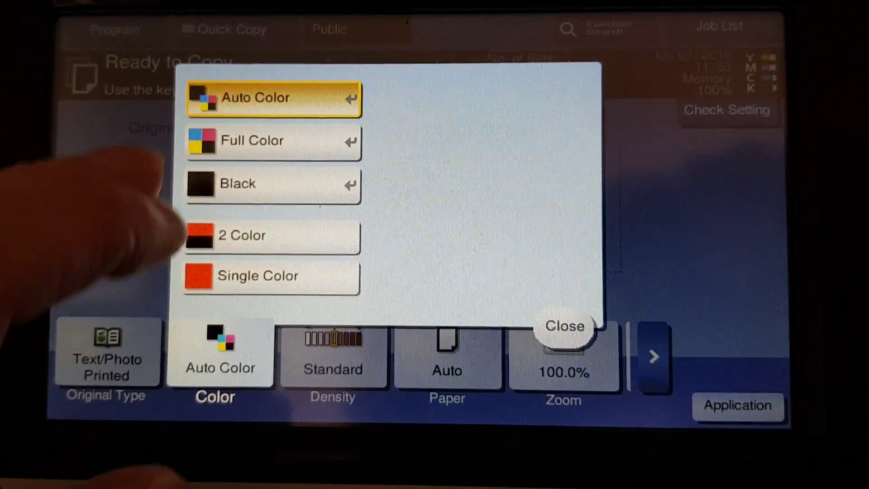
left_click(264, 158)
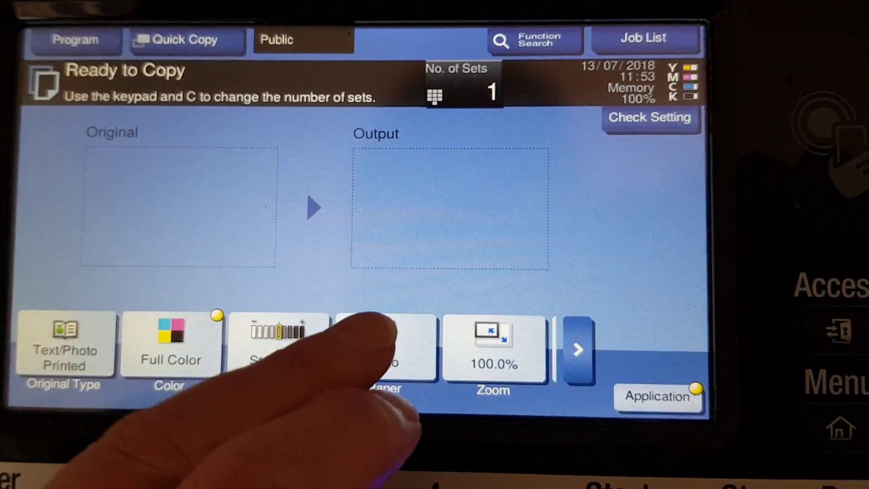
left_click(430, 360)
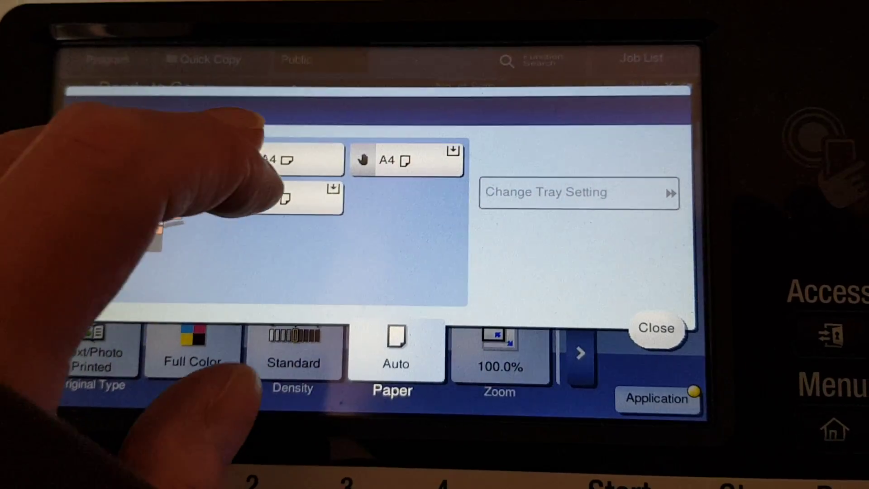
left_click(277, 157)
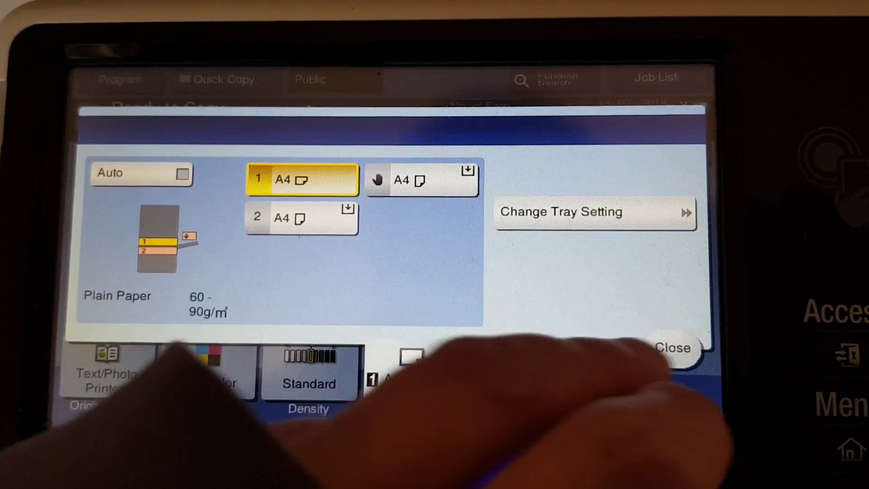
left_click(675, 344)
- Set the zoom to 400% and confirm it
left_click(491, 358)
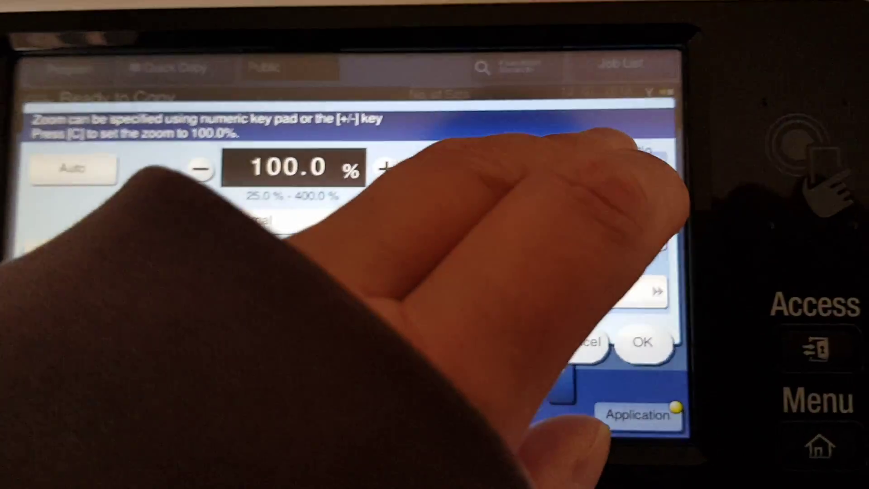
left_click(652, 168)
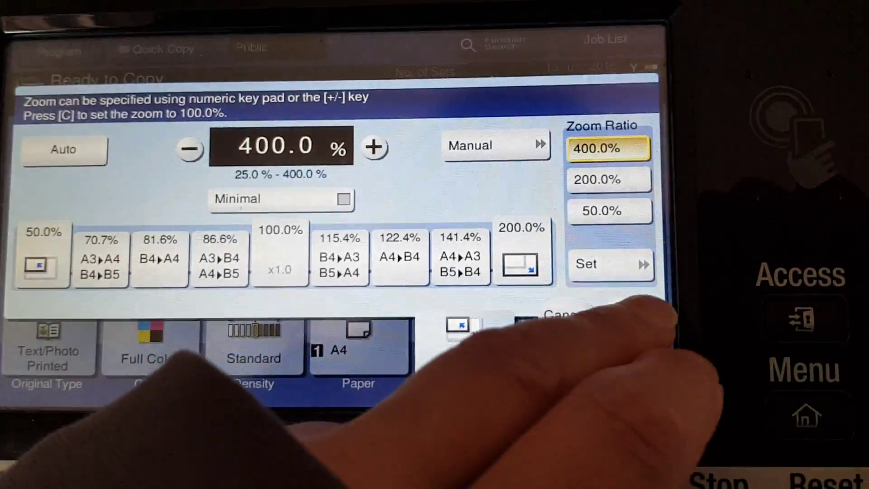
left_click(632, 340)
- In Application's Color Adjust, raise contrast to +3
left_click(642, 377)
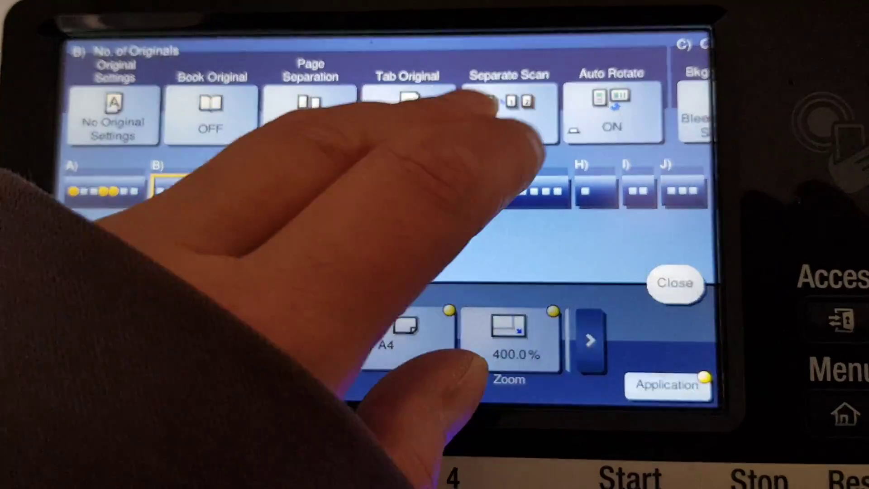
left_click_drag(489, 136, 204, 156)
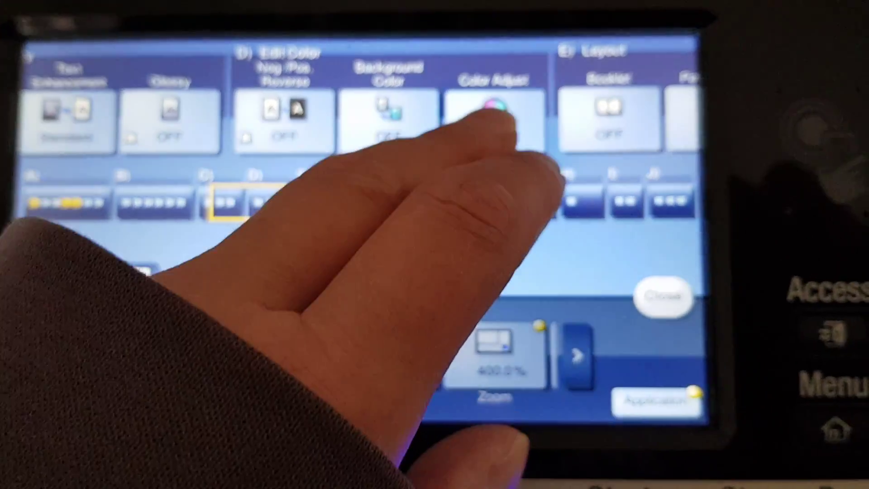
left_click(540, 130)
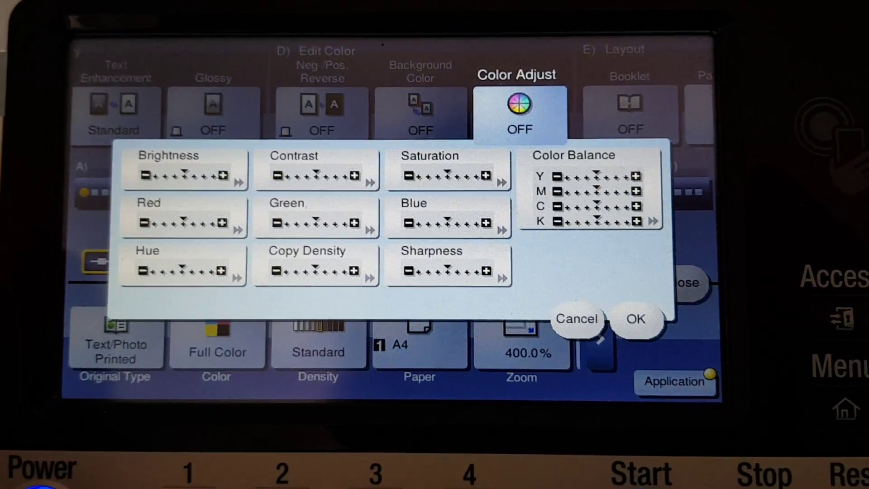
left_click(282, 177)
left_click(376, 299)
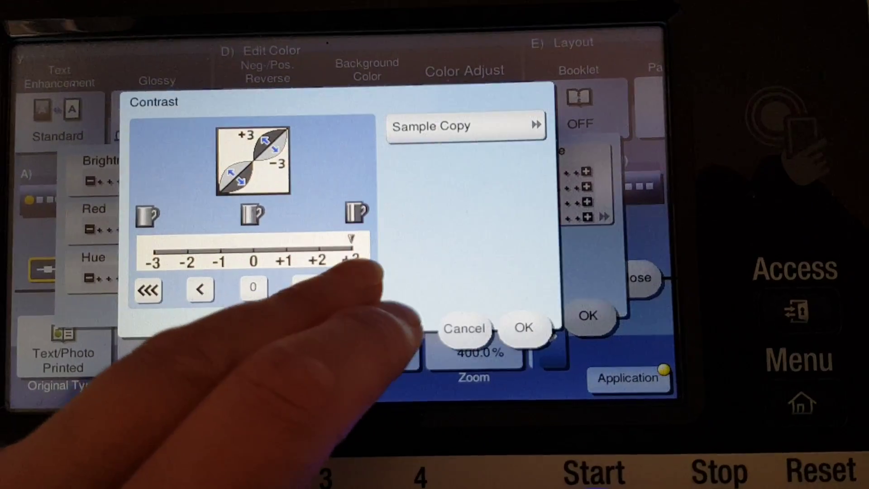
left_click(540, 343)
- Lower copy density, then raise sharpness and saturation to +3
left_click(255, 269)
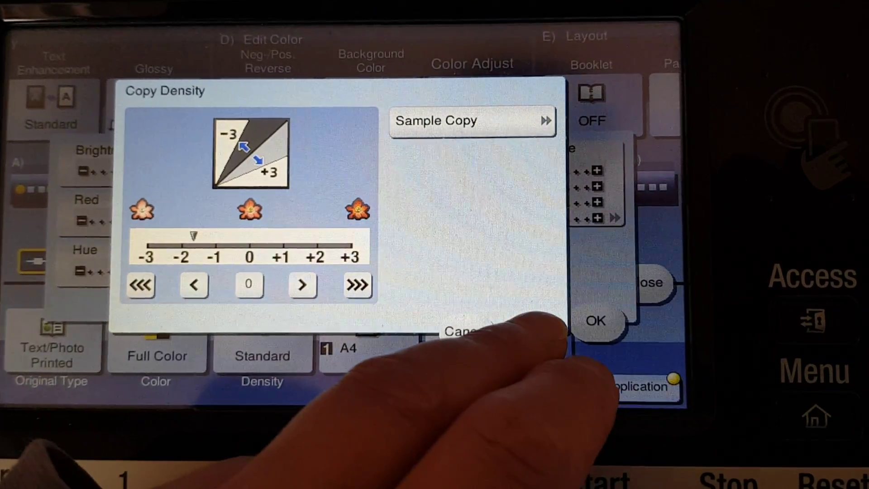
left_click(554, 327)
left_click(408, 242)
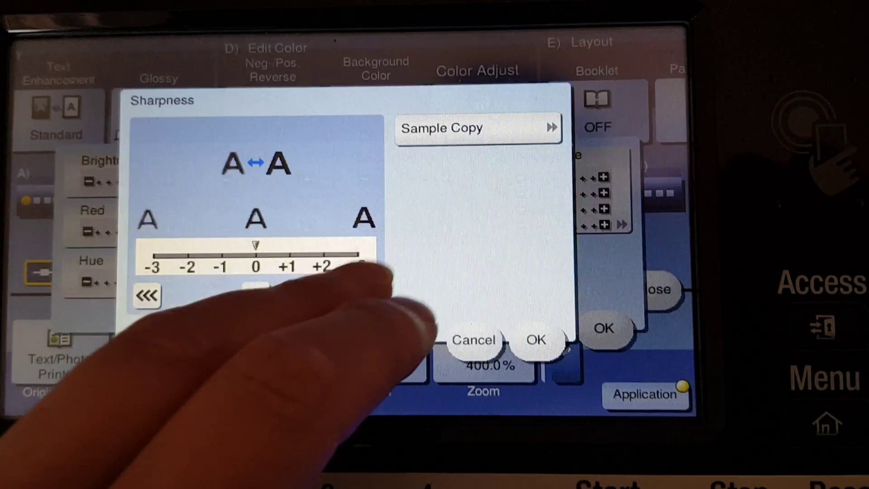
left_click(392, 268)
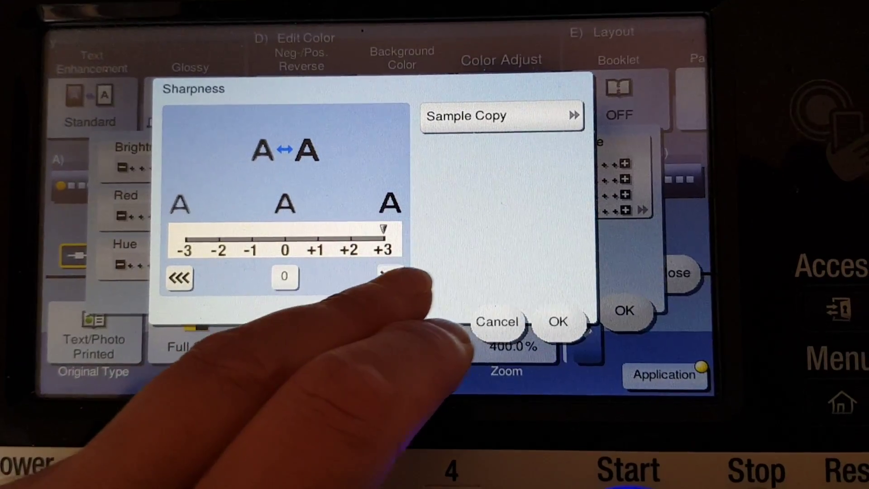
left_click(537, 311)
left_click(408, 261)
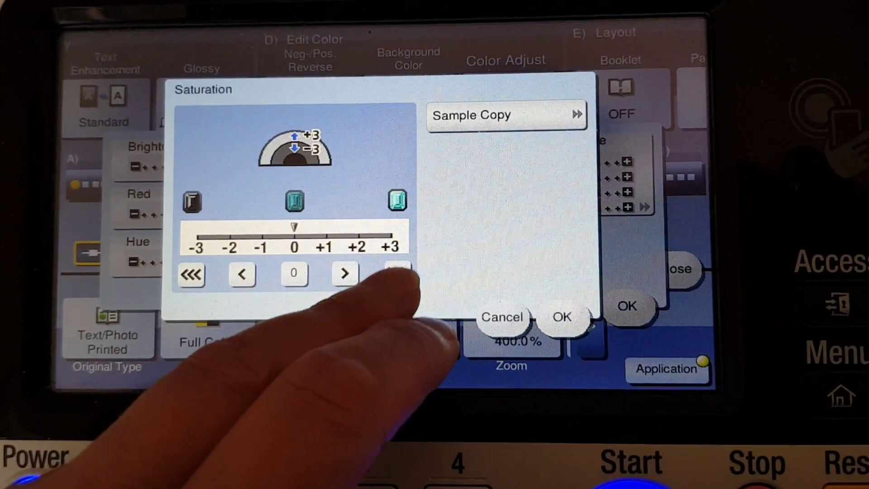
left_click(408, 270)
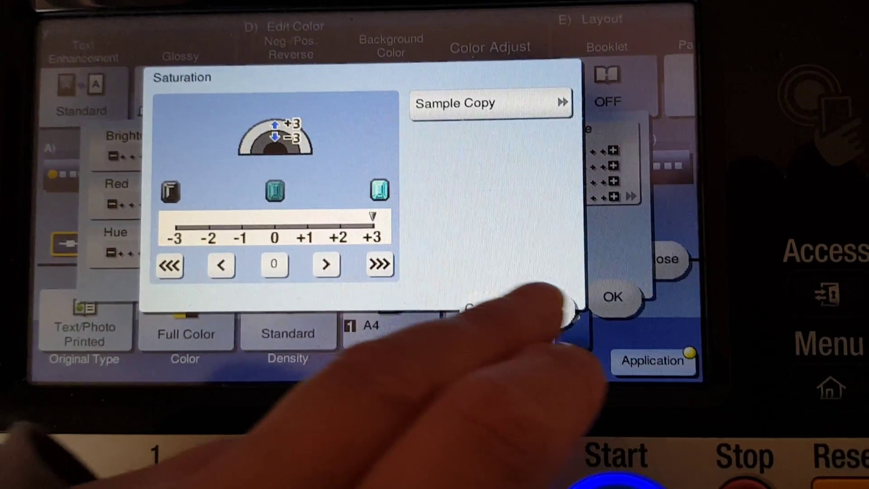
- Push yellow and magenta colour balance up, select cyan, and apply the colour adjustments
left_click(571, 313)
left_click(530, 176)
left_click(536, 252)
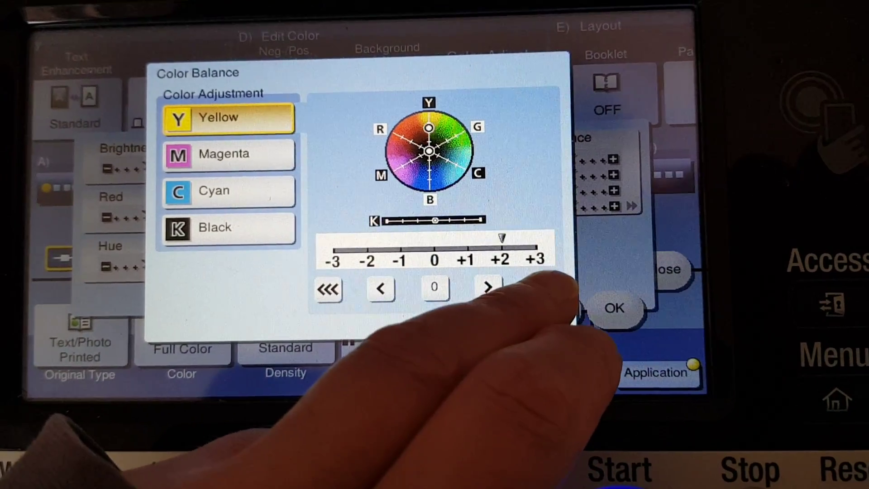
left_click(230, 155)
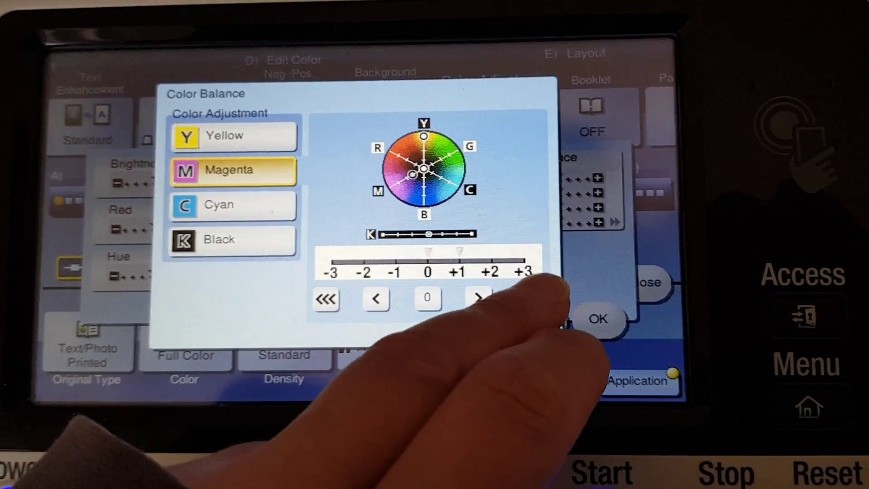
left_click(537, 248)
left_click(213, 199)
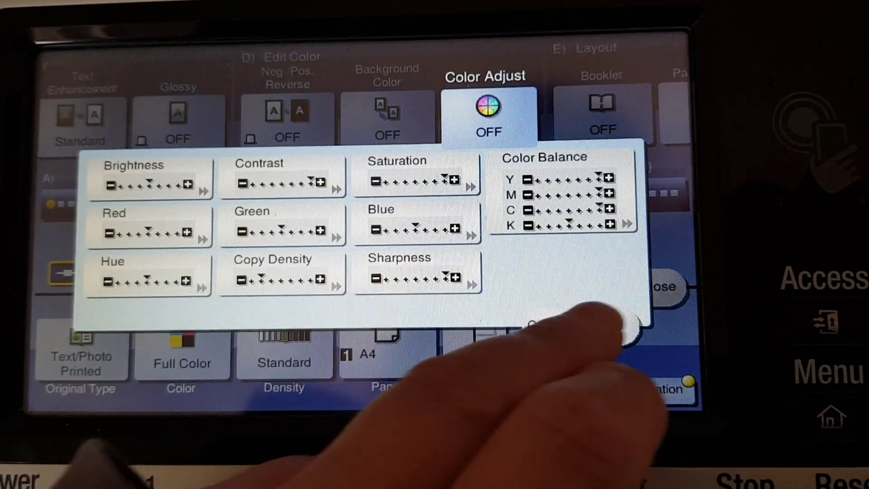
left_click(598, 326)
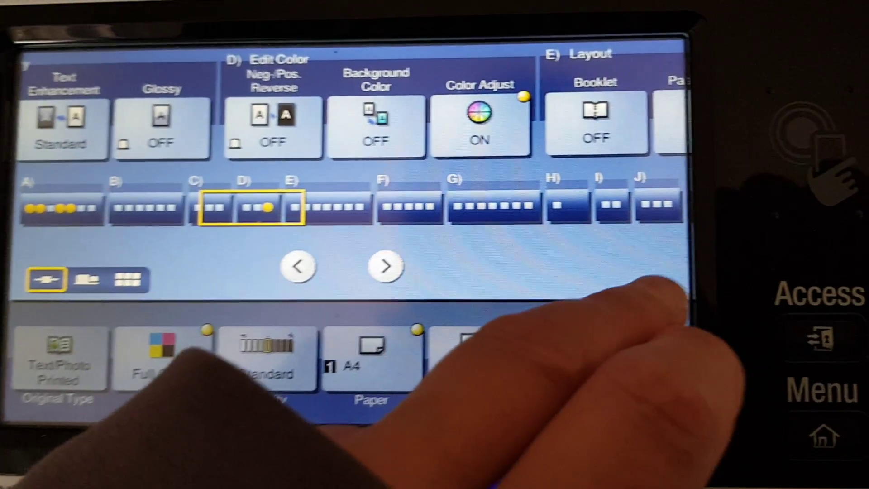
- Leave the Application screen and return to Ready to Copy with the original loaded
left_click(698, 302)
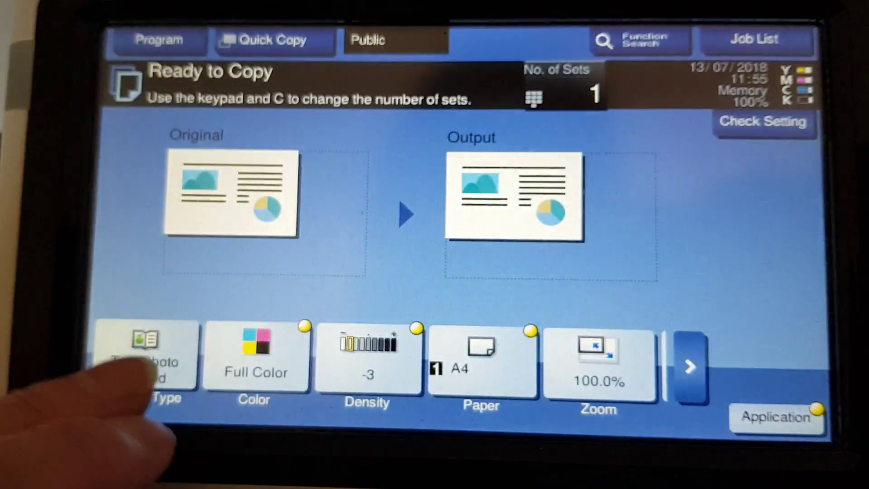
- Mark the original as Copied Paper and scroll Application to Color Adjust
left_click(146, 363)
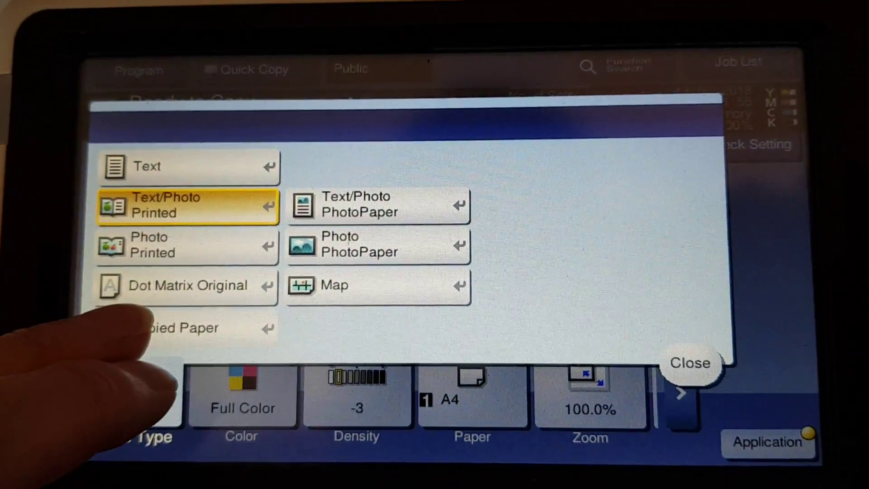
left_click(177, 293)
left_click(754, 412)
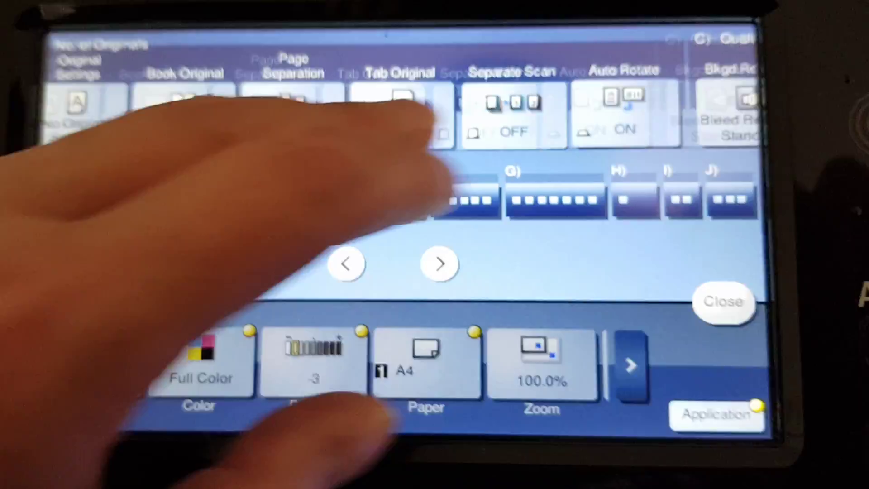
left_click_drag(544, 136, 204, 135)
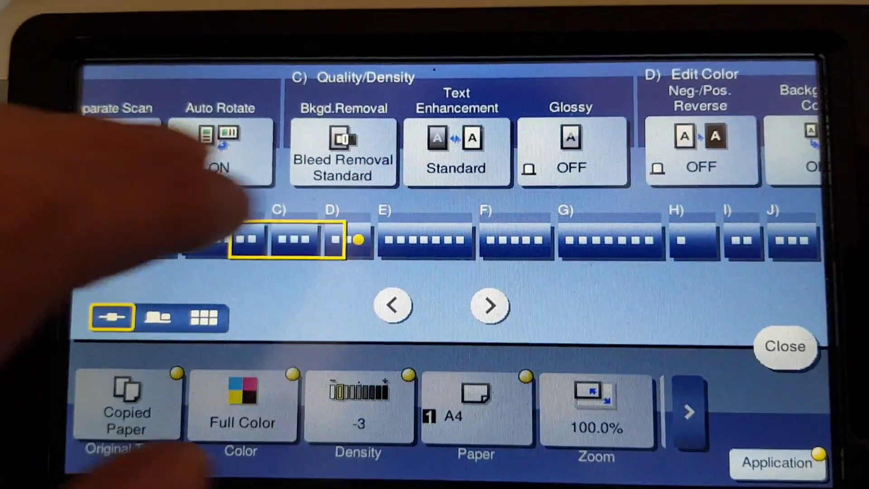
left_click_drag(543, 136, 272, 135)
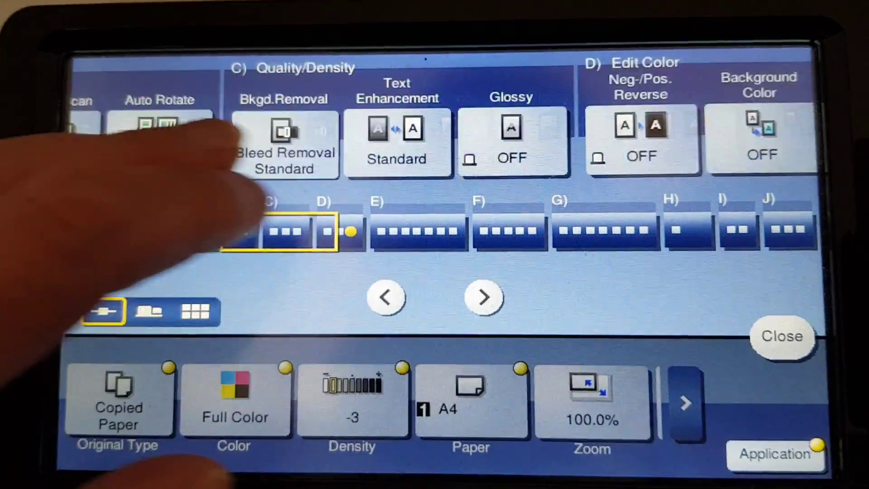
left_click_drag(612, 136, 305, 136)
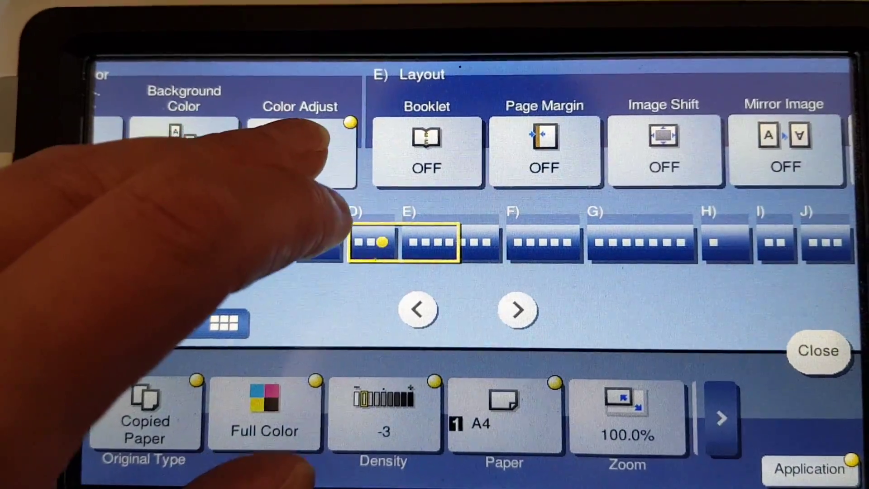
- Switch on colour adjustment with copy density lowered one step to -1
left_click(306, 149)
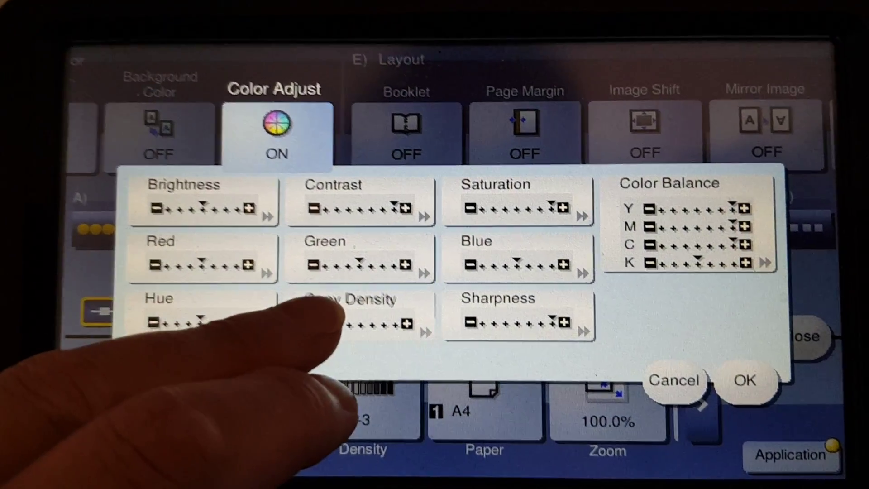
left_click(364, 313)
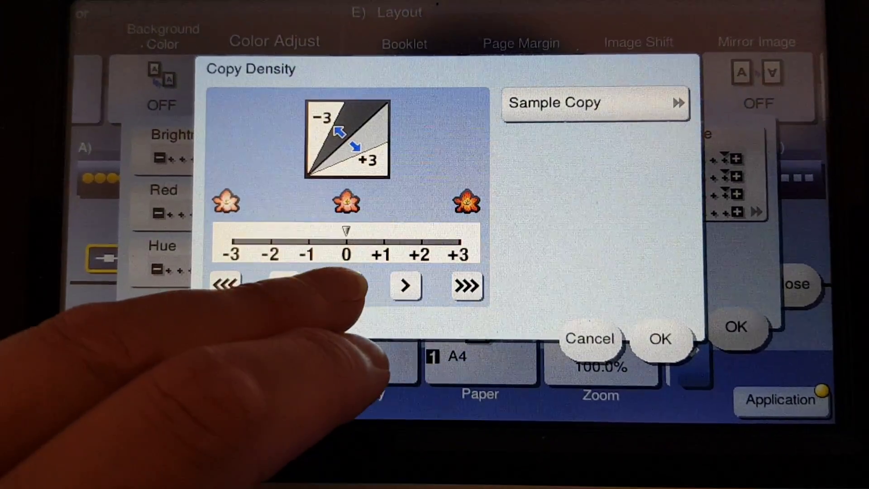
left_click(289, 285)
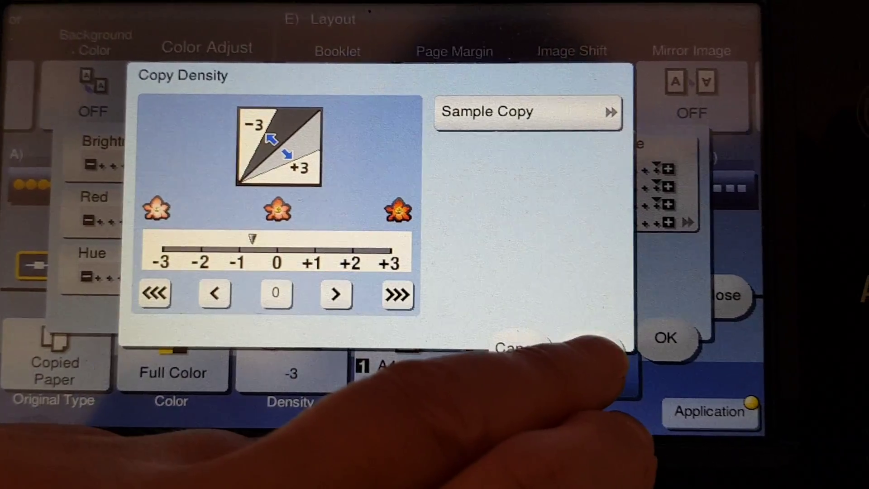
left_click(632, 359)
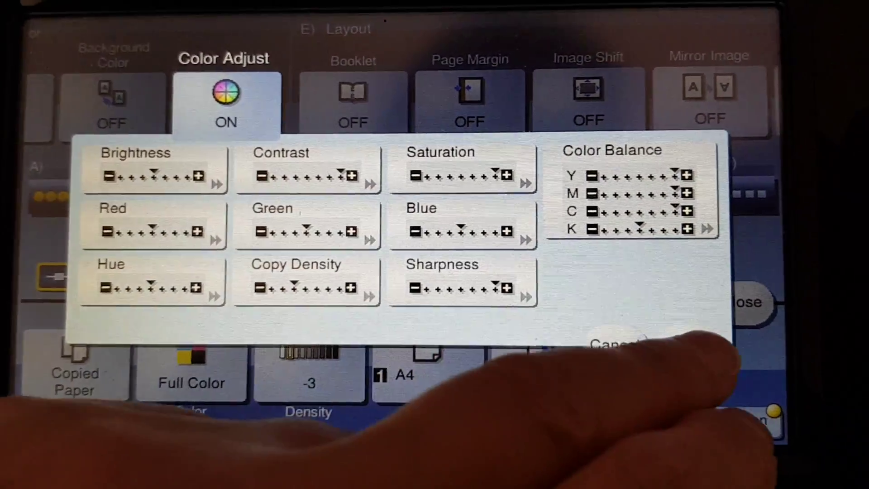
left_click(724, 372)
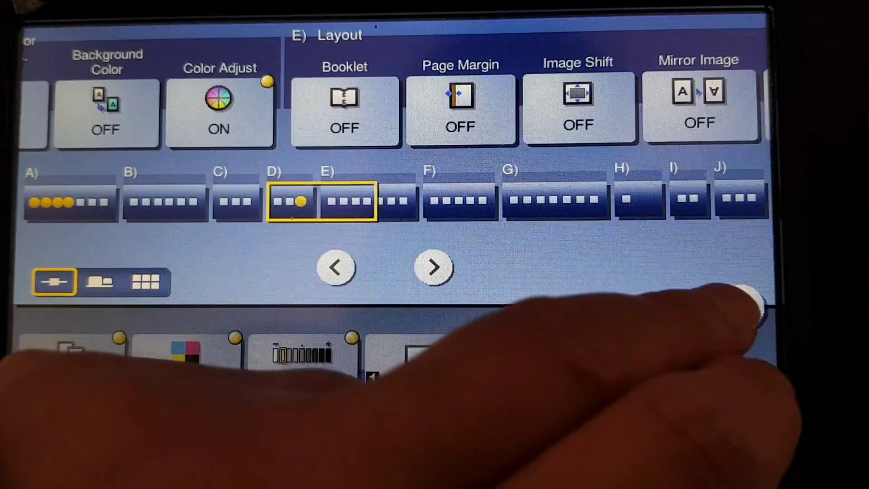
- Close Application, start scanning and finish so the colour-adjusted copy prints
left_click(740, 312)
left_click(639, 469)
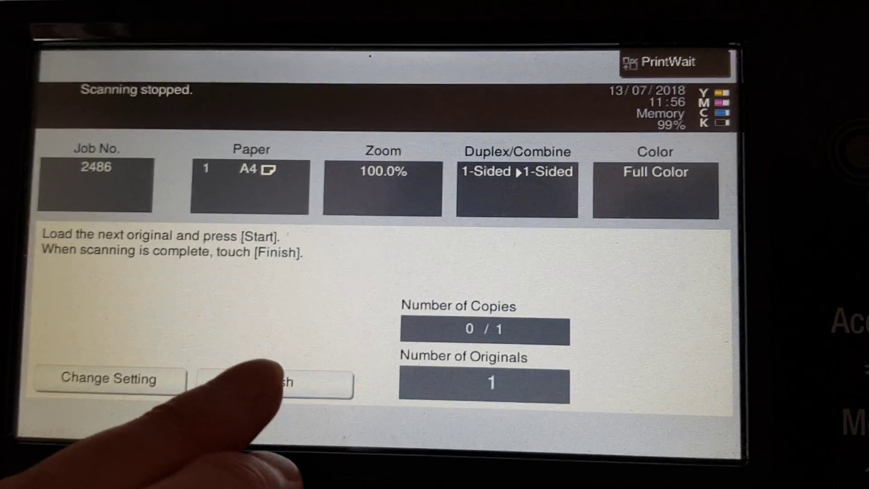
left_click(275, 383)
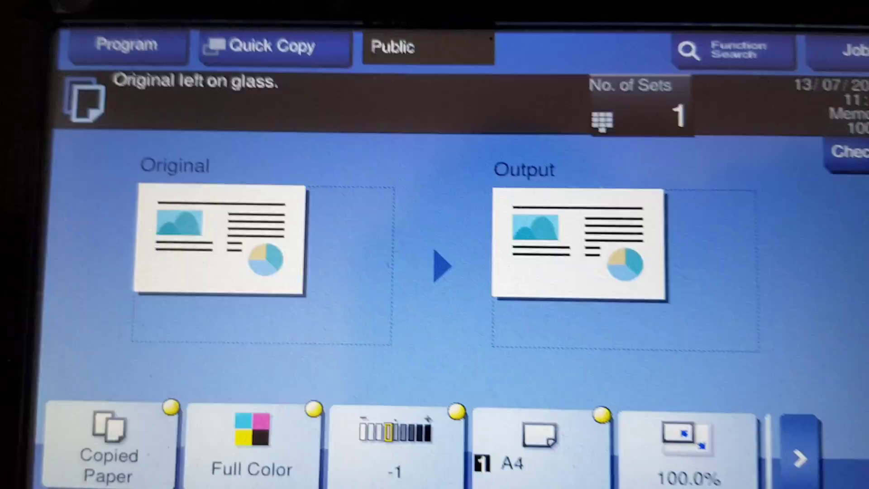
- Scroll Application to Layout and bring up the Mirror Image settings
left_click(108, 442)
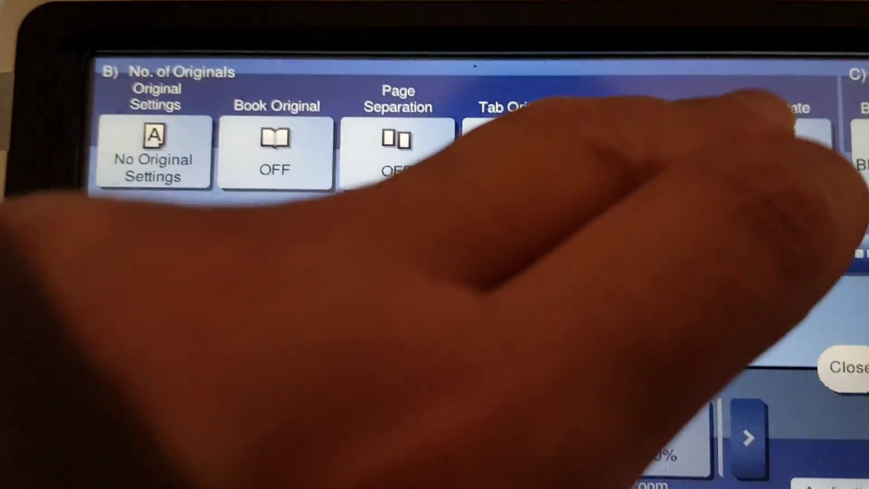
left_click_drag(612, 163, 204, 163)
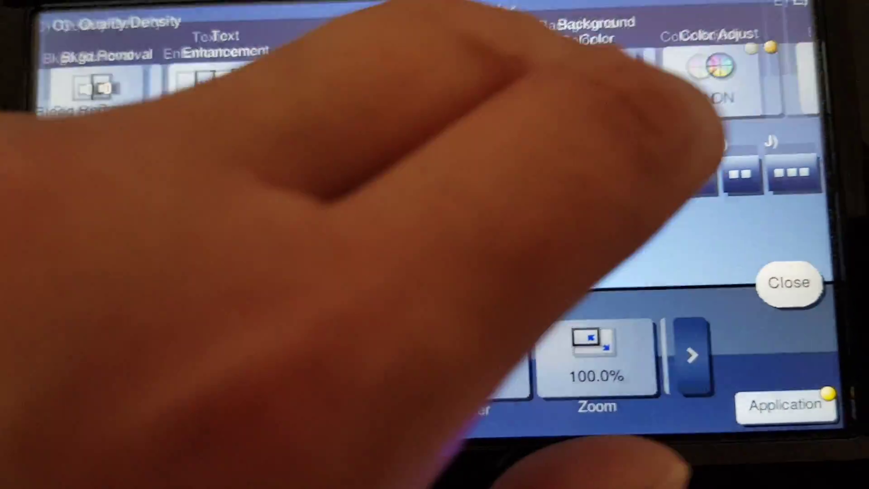
left_click_drag(611, 102, 170, 101)
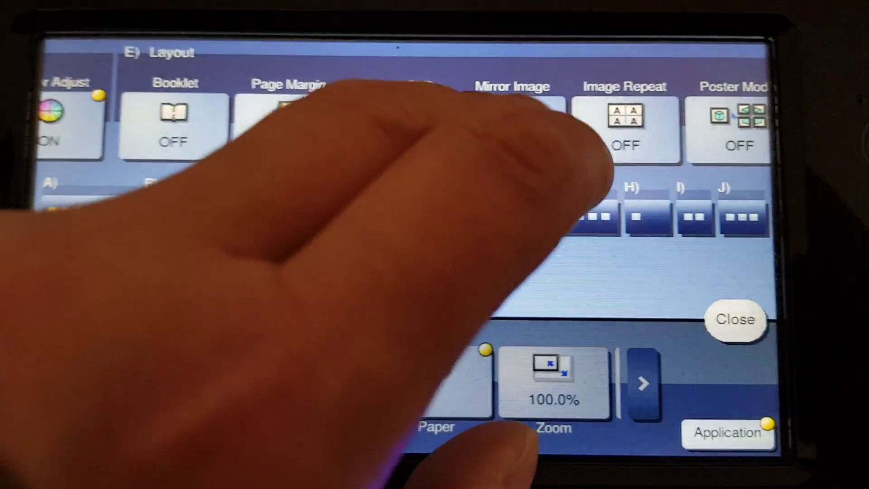
left_click(513, 125)
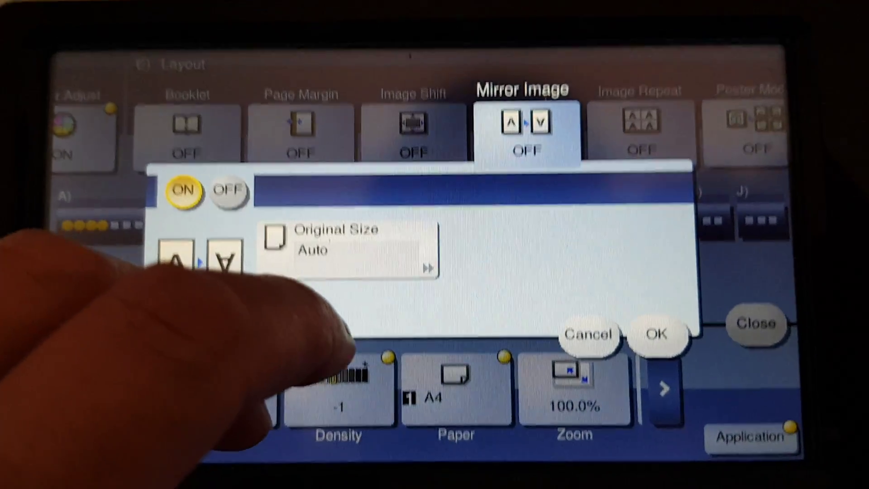
- Turn Mirror Image on, return to copying, and scan and finish the mirrored copy
left_click(656, 333)
left_click(755, 323)
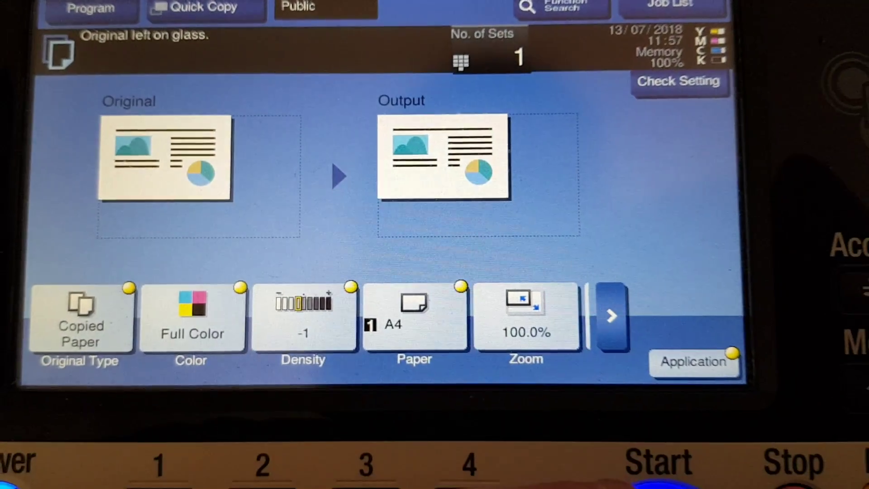
left_click(659, 478)
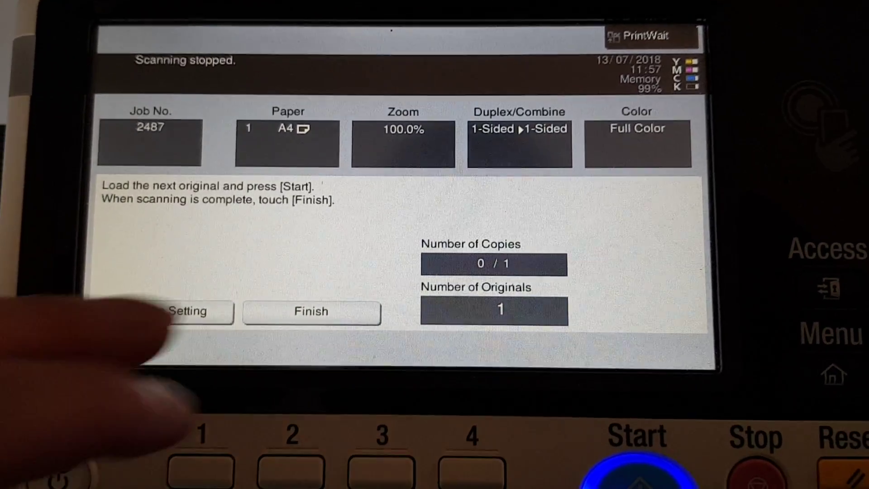
left_click(300, 334)
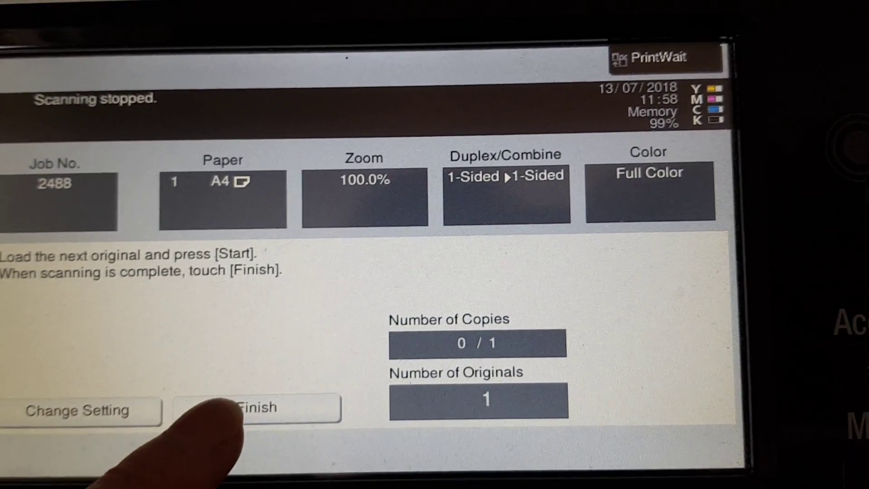
- Finish the waiting scan job 2488 so it prints
left_click(257, 407)
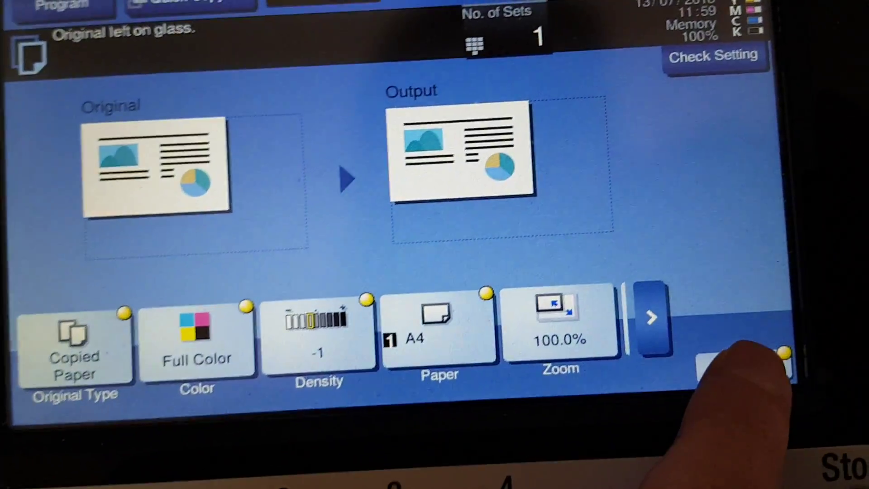
- Turn Mirror Image back off in Application and confirm
left_click(744, 367)
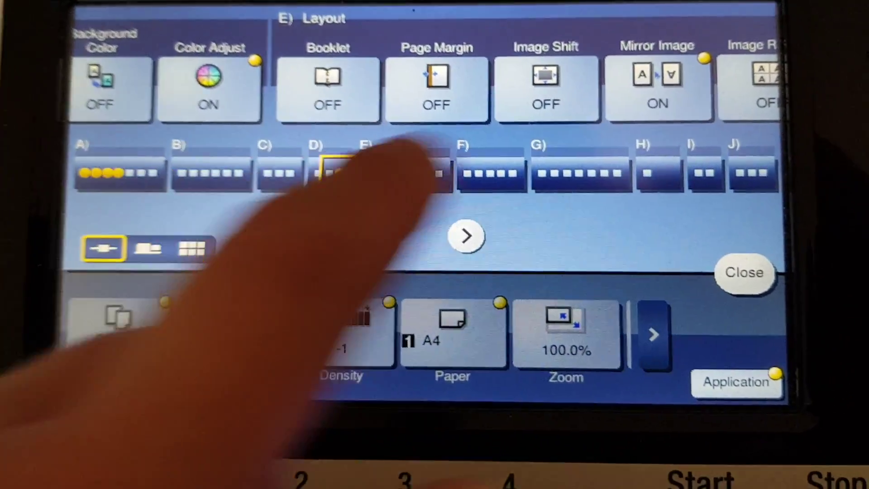
left_click(658, 85)
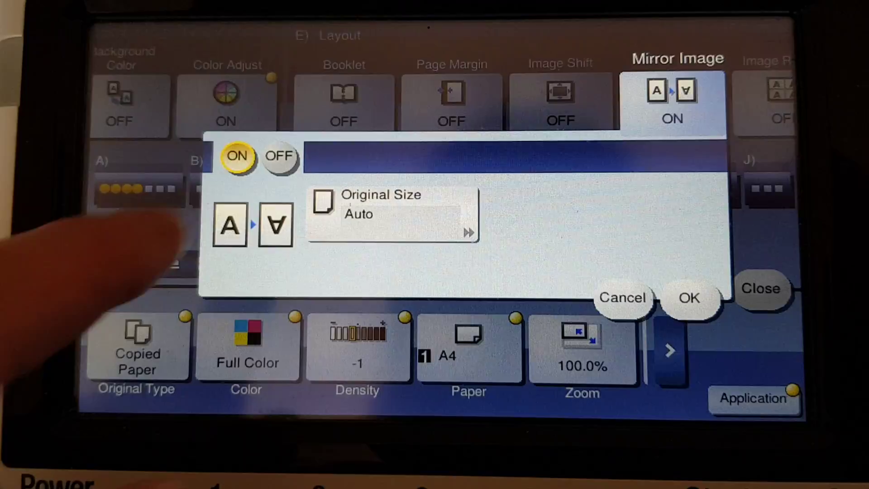
left_click(278, 157)
left_click(689, 298)
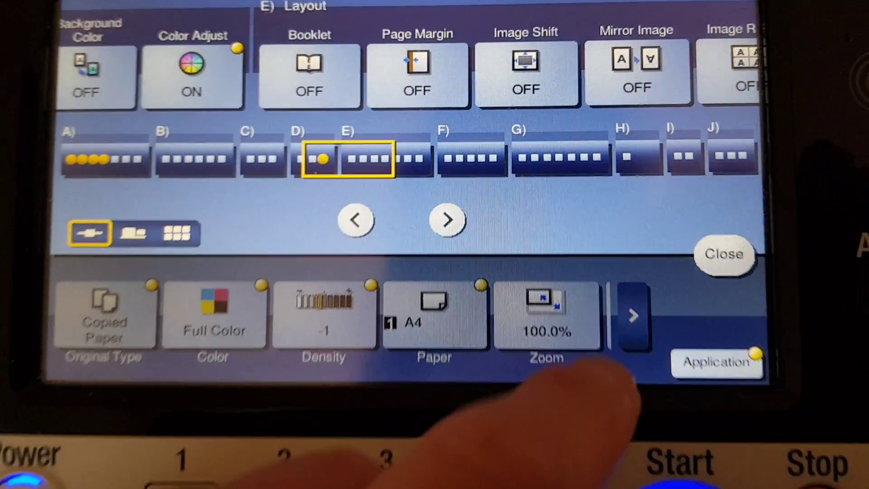
- Scan the original, finish, and start printing a normal full-colour copy
left_click(679, 478)
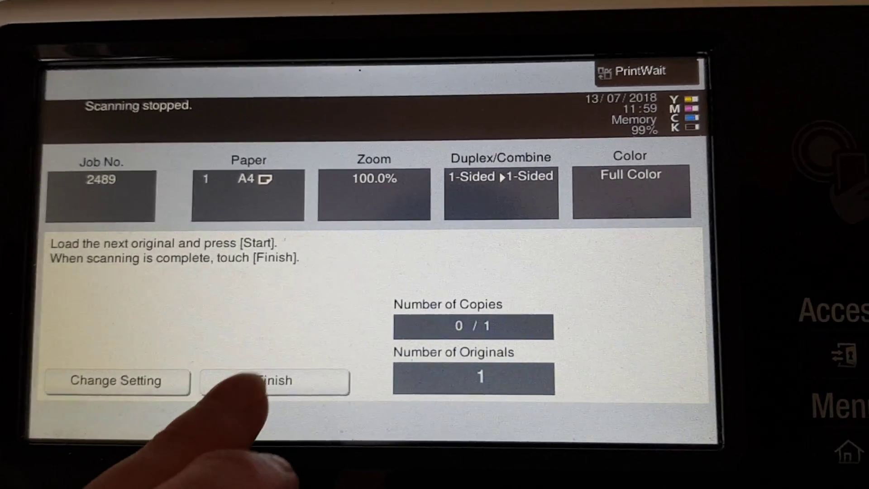
left_click(275, 380)
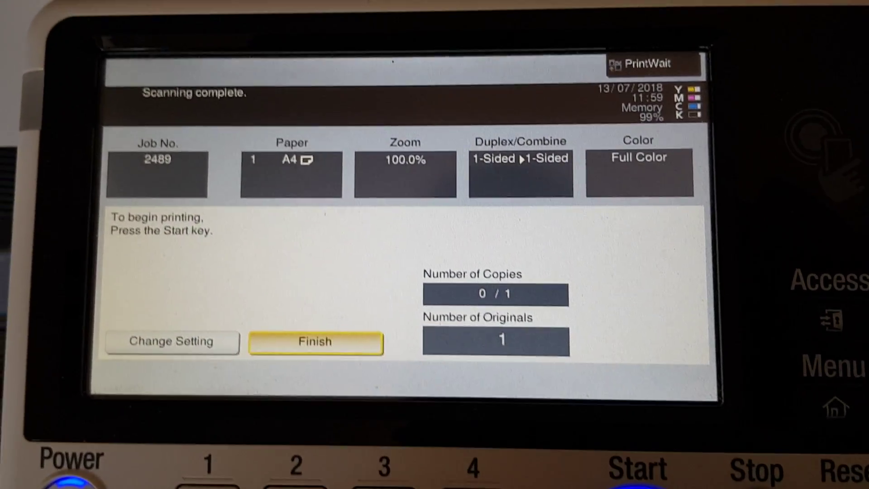
key("Return")
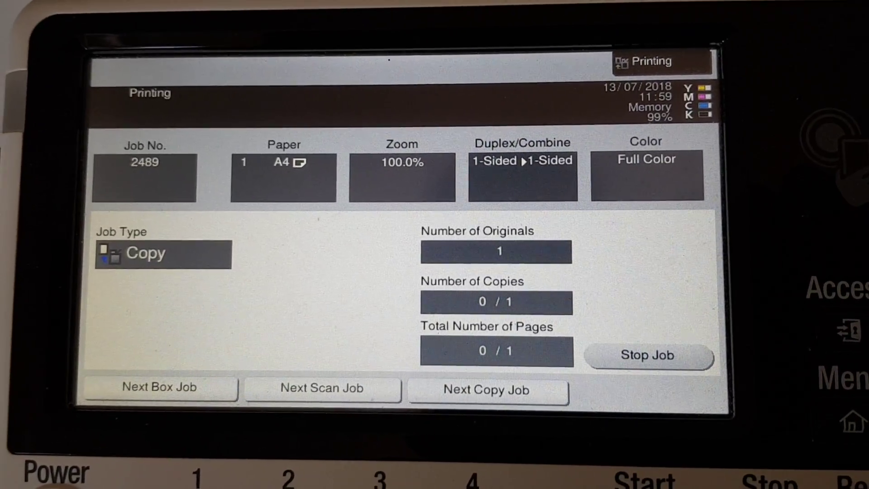